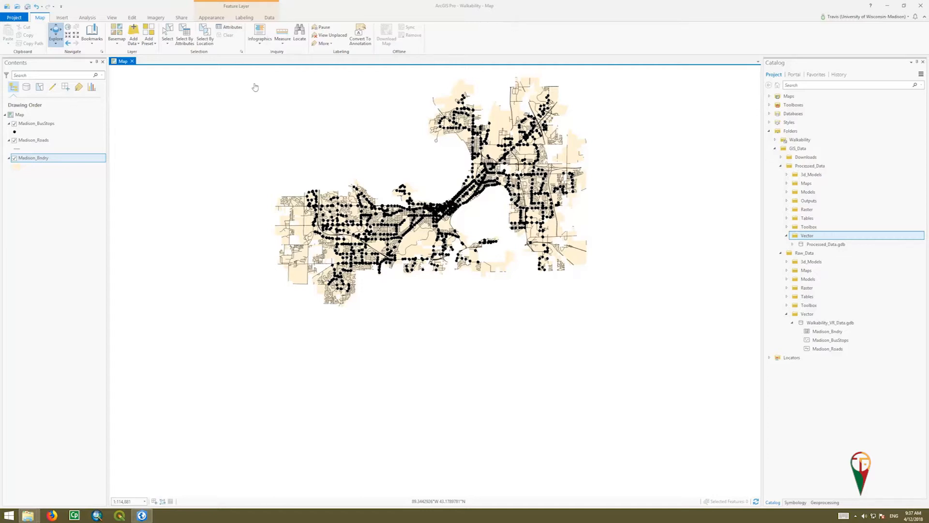
# Show the Madison_BusStops attribute table below the map
pyautogui.rightClick(46, 127)
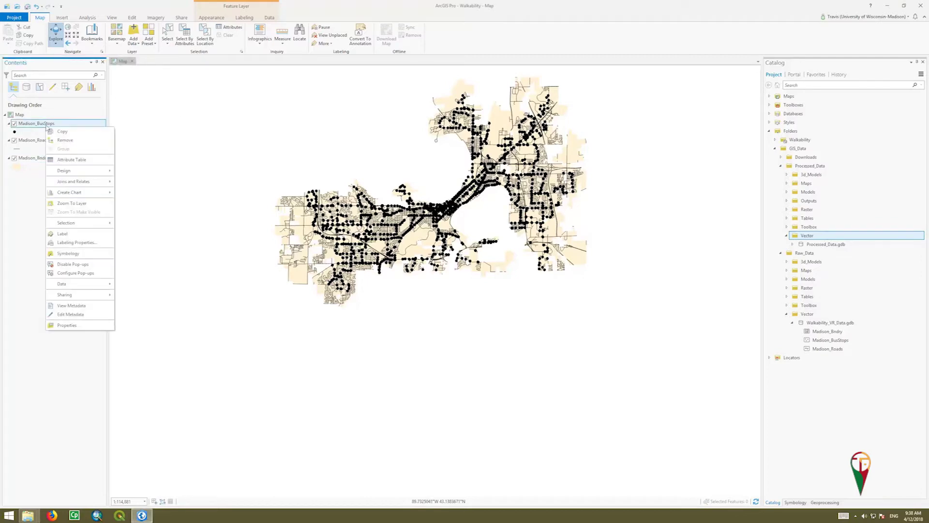
pyautogui.click(76, 162)
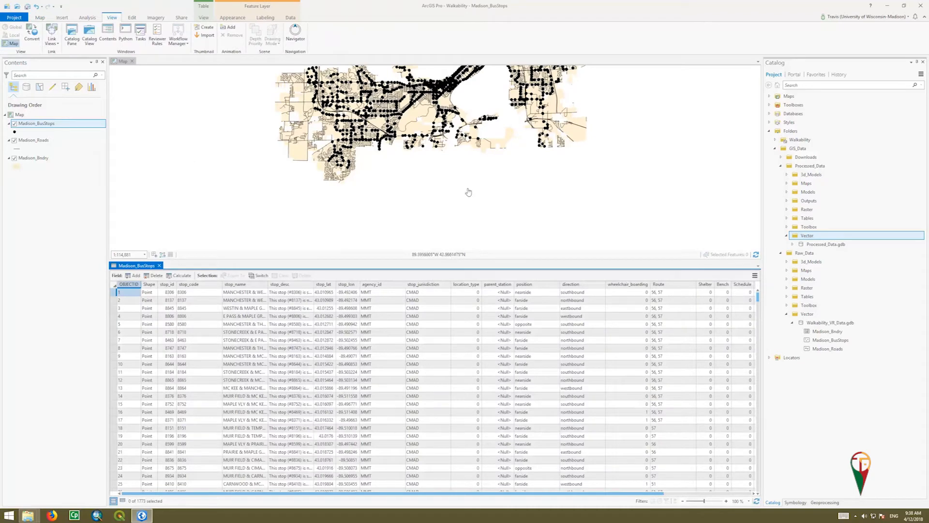
pyautogui.click(473, 103)
pyautogui.moveTo(463, 140); pyautogui.dragTo(447, 201)
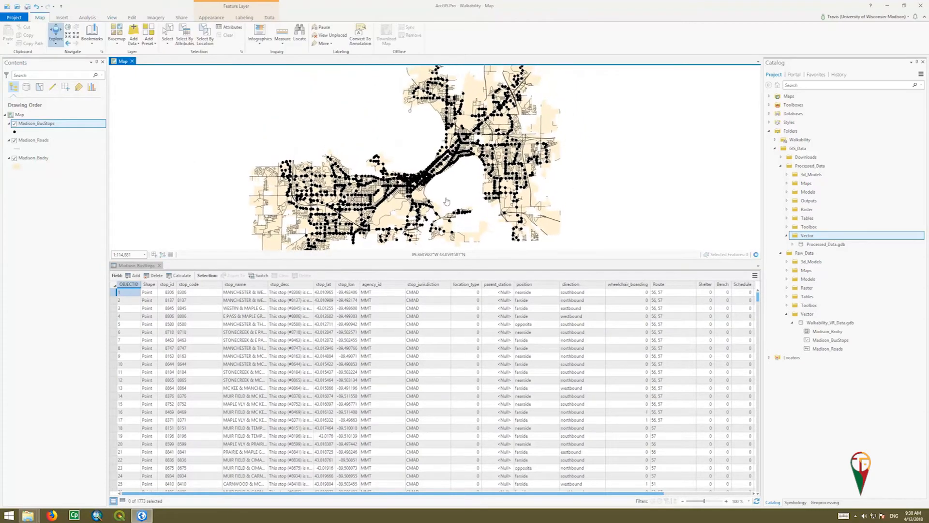
# Zoom the map to the full extent of the Madison_BusStops layer
pyautogui.rightClick(29, 125)
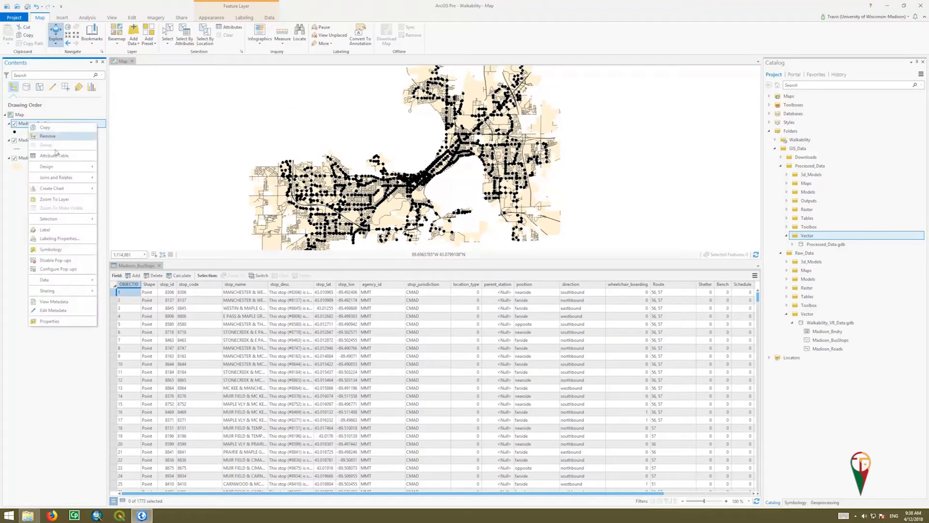
pyautogui.click(58, 200)
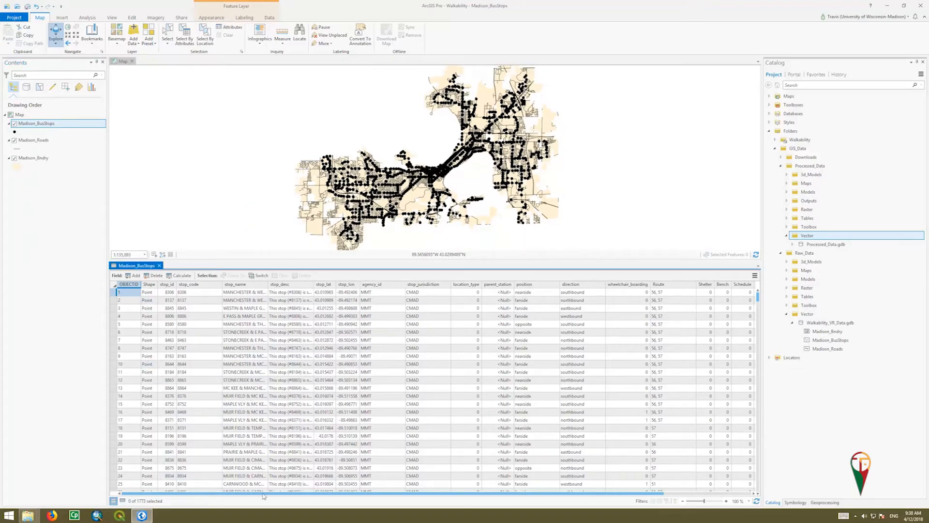
pyautogui.moveTo(198, 497); pyautogui.dragTo(404, 496)
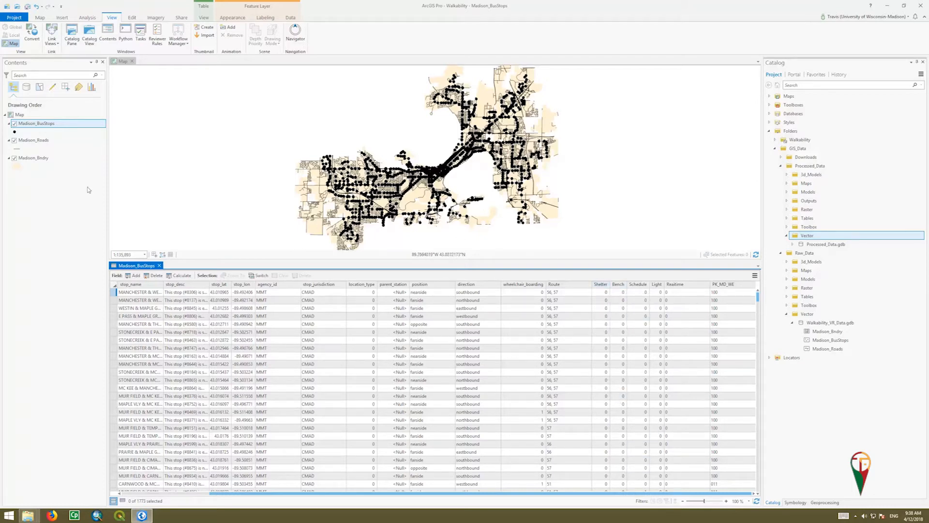
pyautogui.click(33, 126)
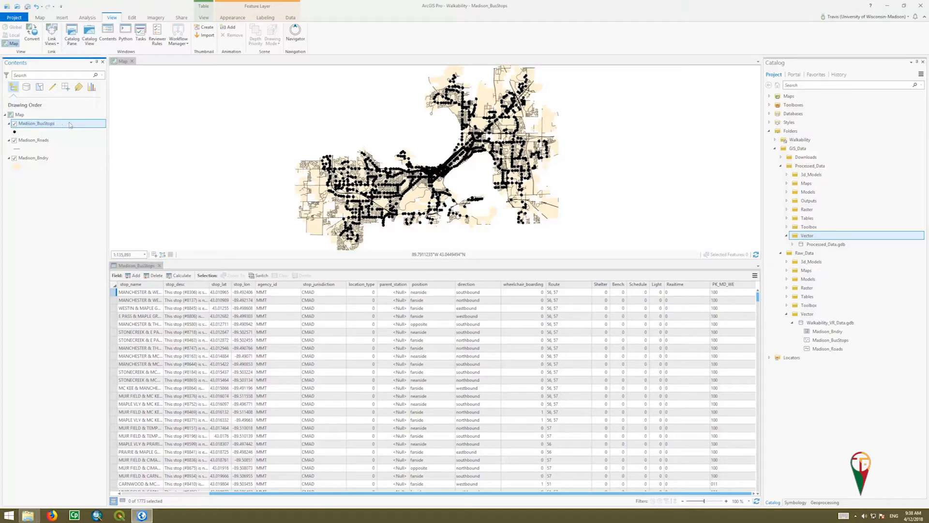
# Bring up Select By Attributes from the Map ribbon for Madison_BusStops
pyautogui.click(40, 16)
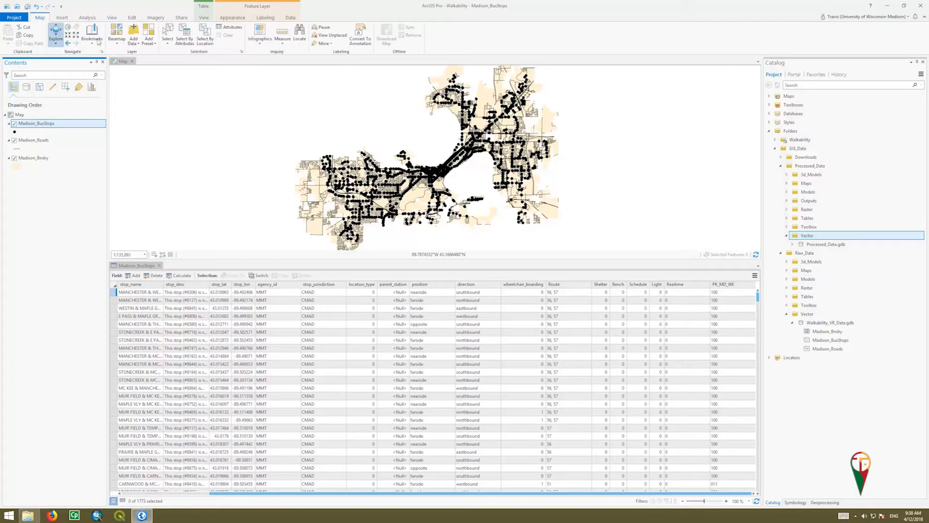
pyautogui.click(184, 36)
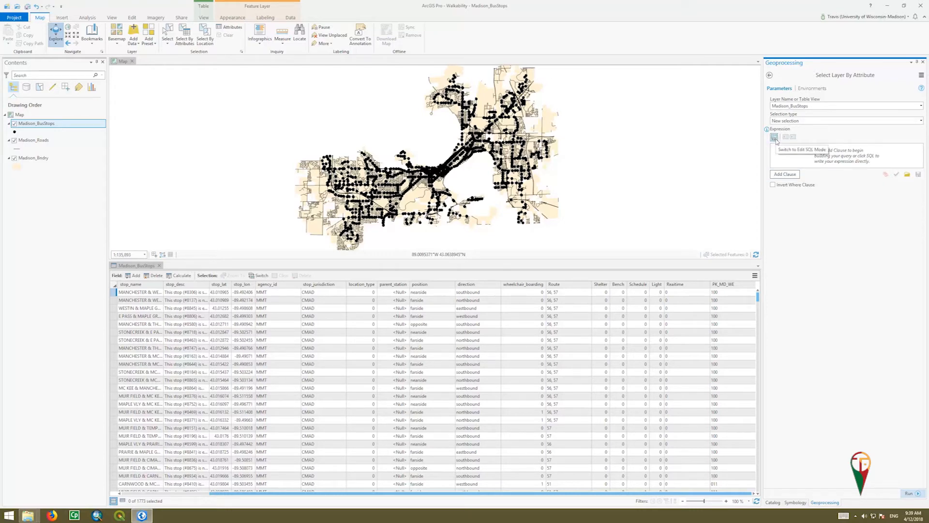
# Build the clause wheelchair_boarding is Equal to 1
pyautogui.click(791, 176)
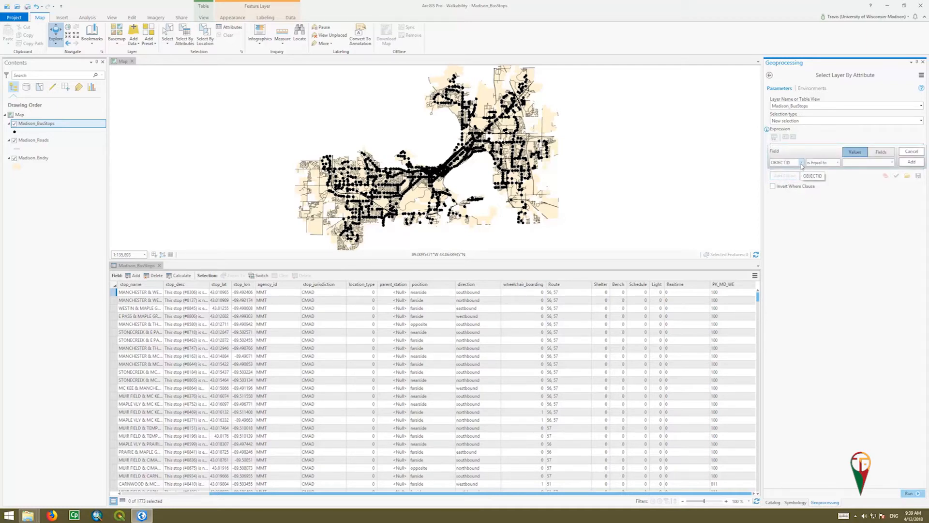
pyautogui.click(802, 166)
pyautogui.click(793, 265)
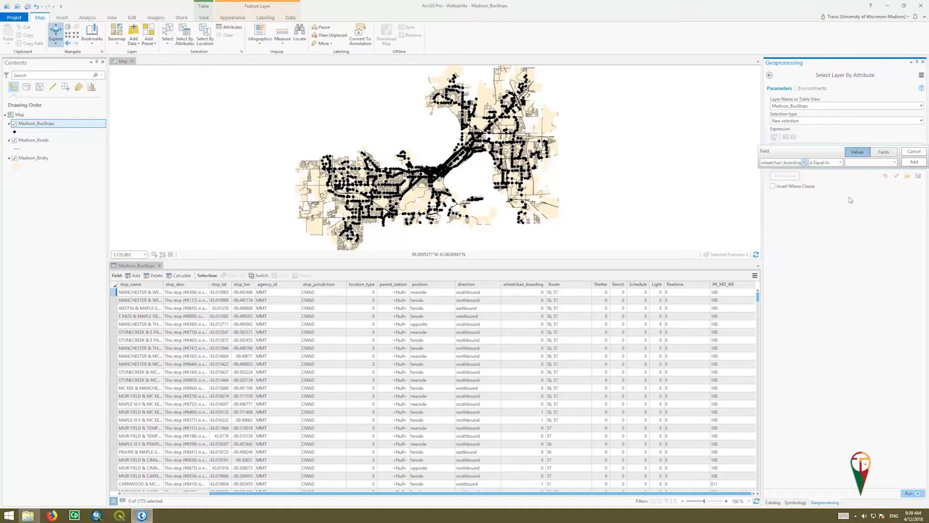
pyautogui.click(839, 163)
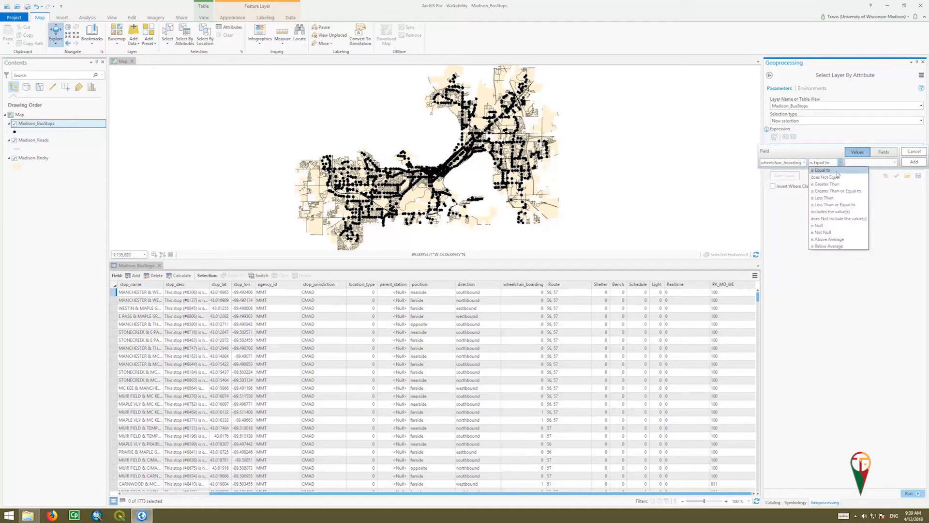
pyautogui.click(835, 171)
pyautogui.click(895, 165)
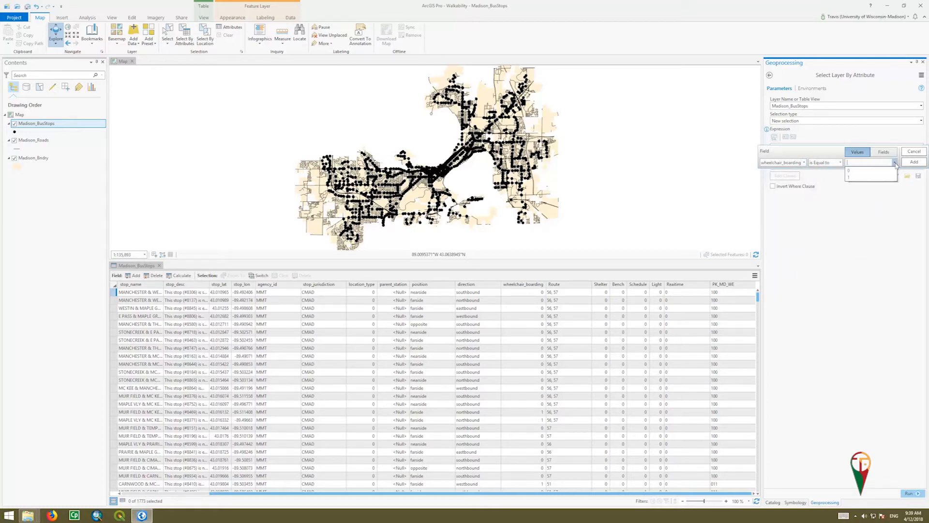
pyautogui.click(851, 176)
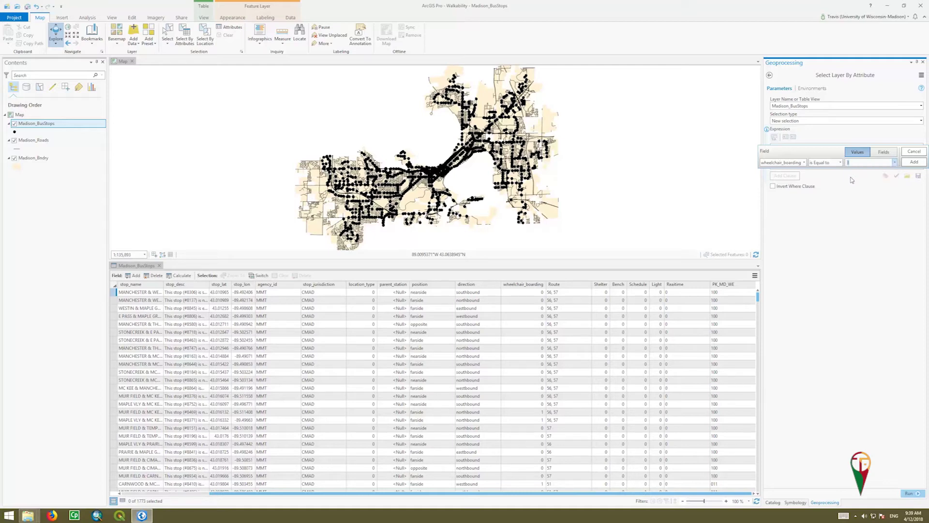
pyautogui.click(894, 163)
pyautogui.click(894, 164)
pyautogui.click(915, 161)
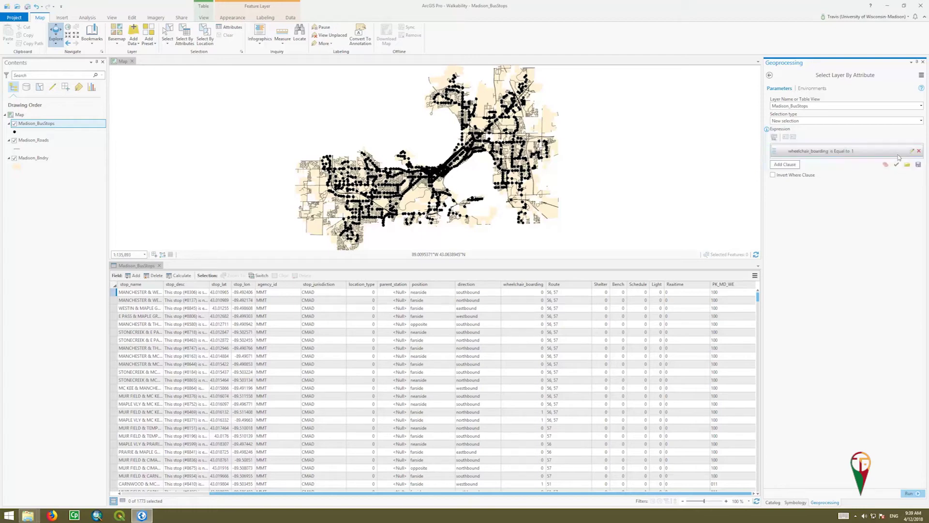
# Run the query, selecting the 975 wheelchair-accessible stops
pyautogui.click(910, 494)
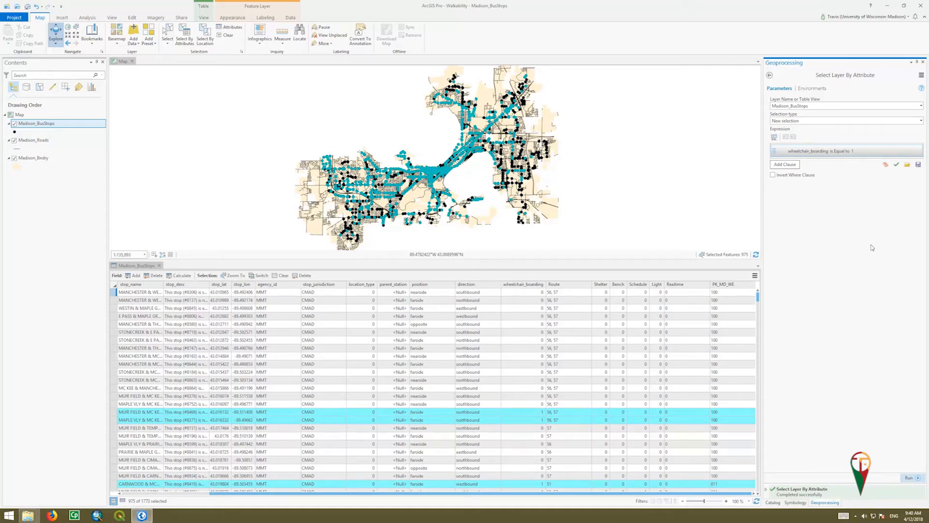
# Add an And Shelter is Equal to 1 clause and run it, leaving 184 stops selected
pyautogui.moveTo(826, 132)
pyautogui.click(789, 166)
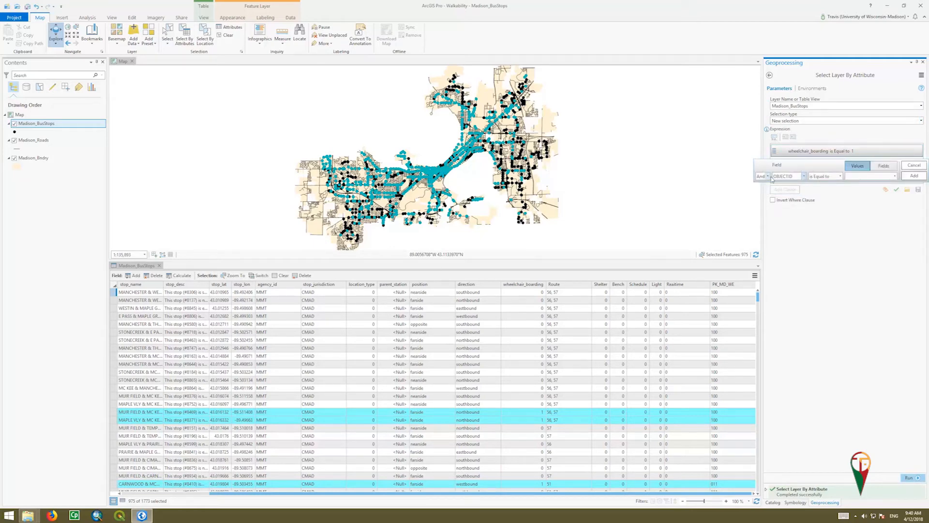
pyautogui.click(804, 176)
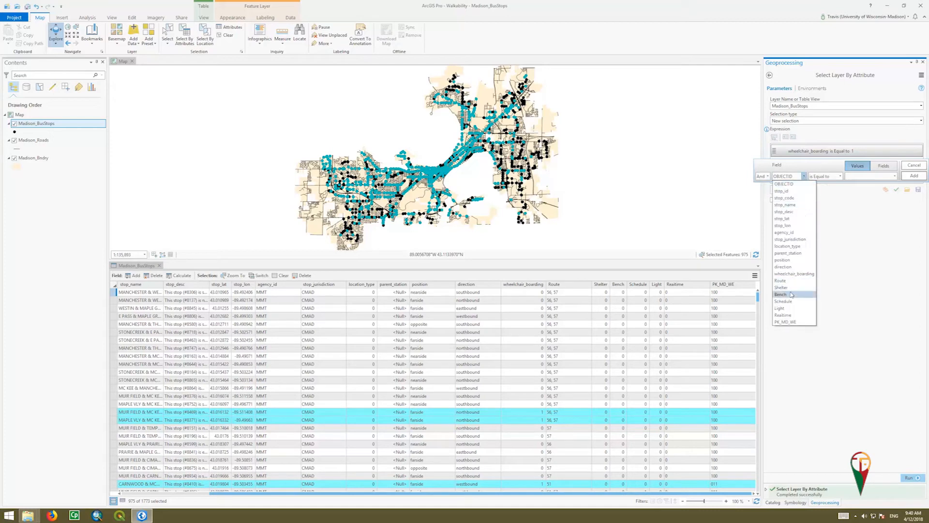
pyautogui.click(790, 290)
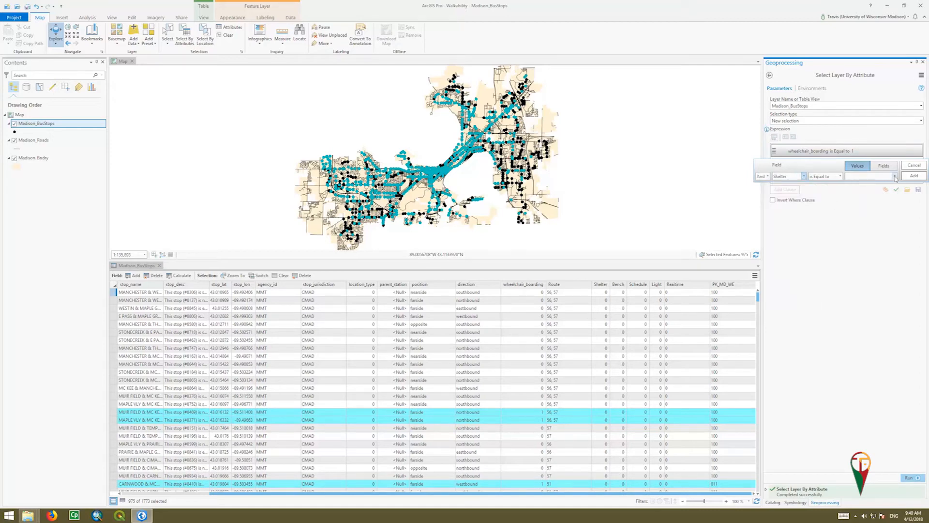
pyautogui.click(894, 178)
pyautogui.click(868, 191)
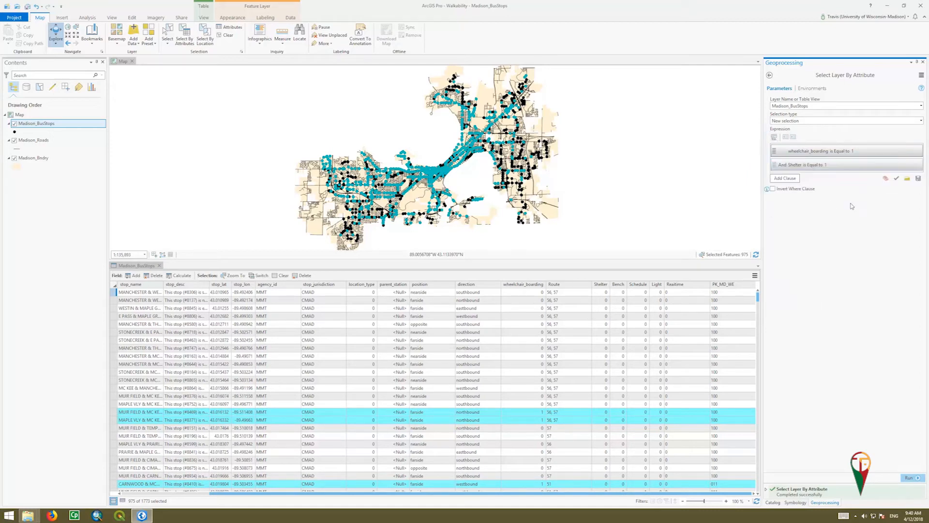
pyautogui.click(914, 177)
pyautogui.click(916, 478)
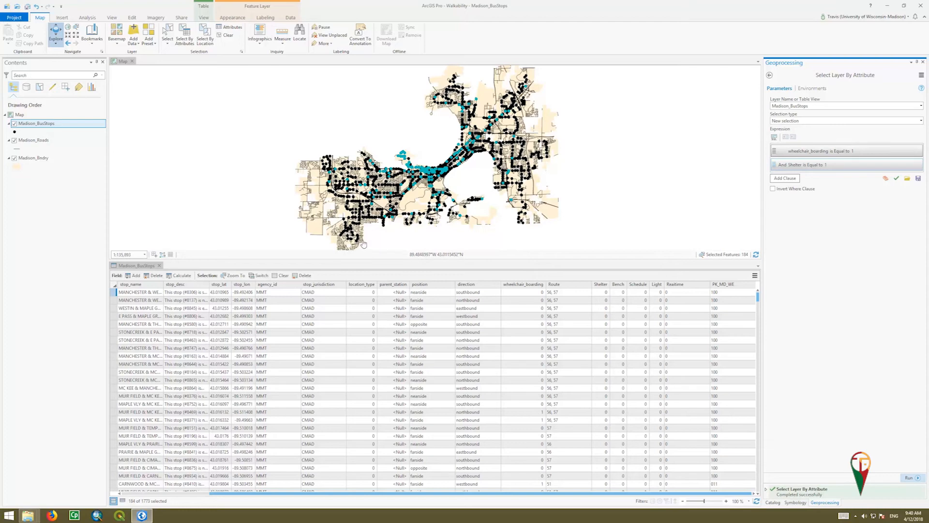
# Start Export Features for the selected Madison_BusStops and browse for the output location
pyautogui.rightClick(51, 126)
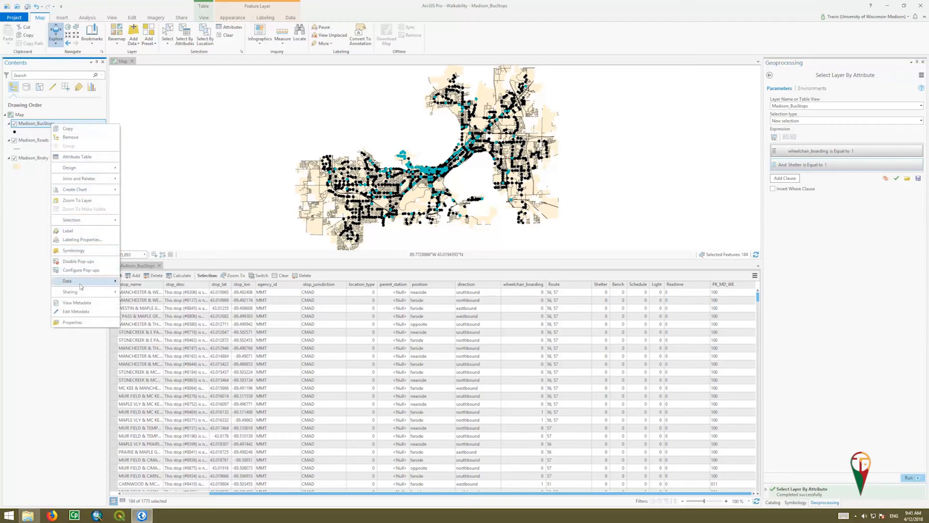
pyautogui.click(149, 284)
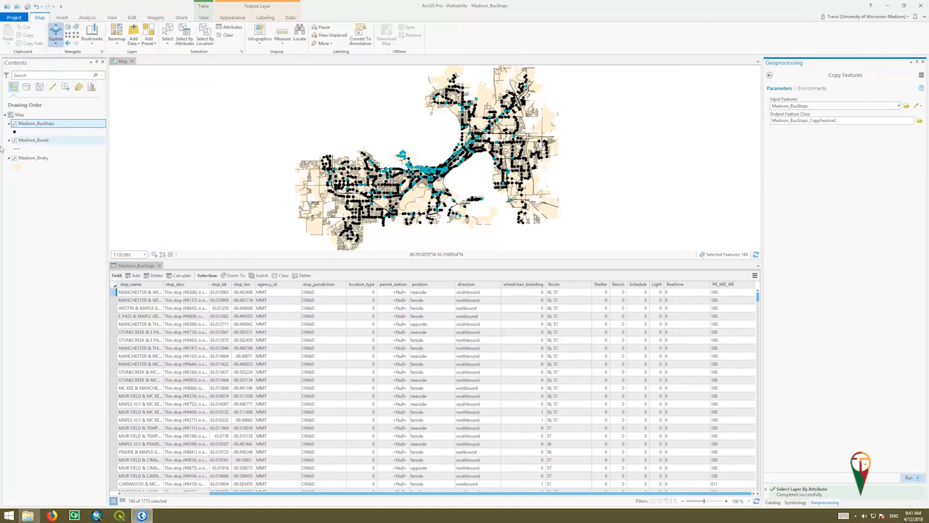
pyautogui.moveTo(835, 121)
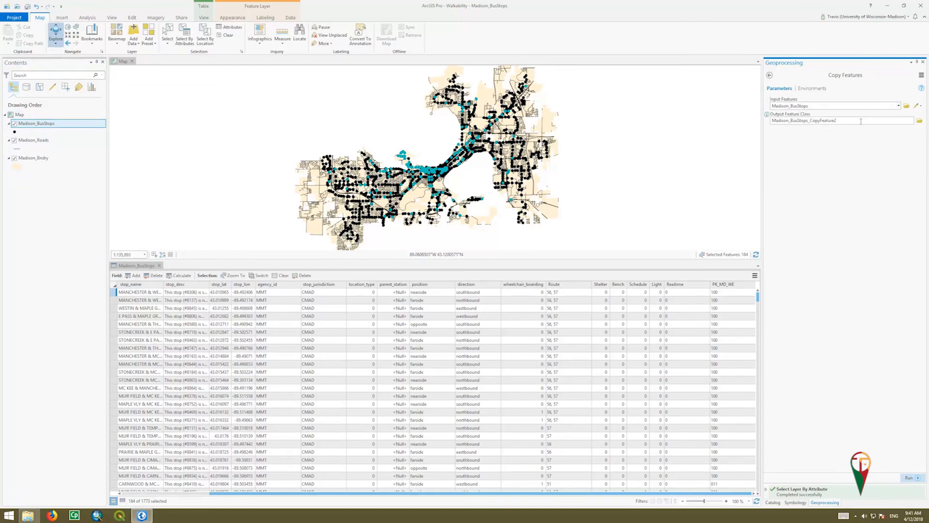
pyautogui.click(919, 122)
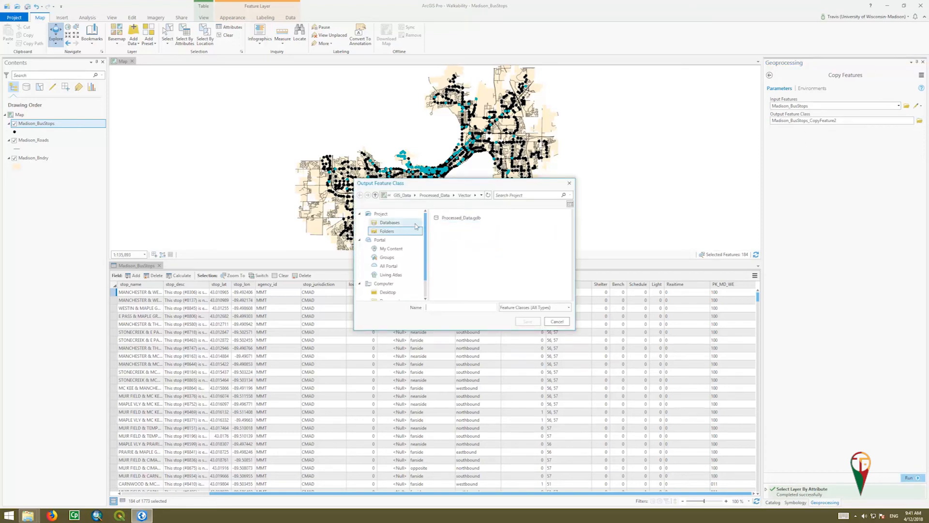
# Set the output to BusStop_Selection in GIS_Data > Processed_Data > Vector > Processed_Data.gdb
pyautogui.click(399, 234)
pyautogui.doubleClick(449, 227)
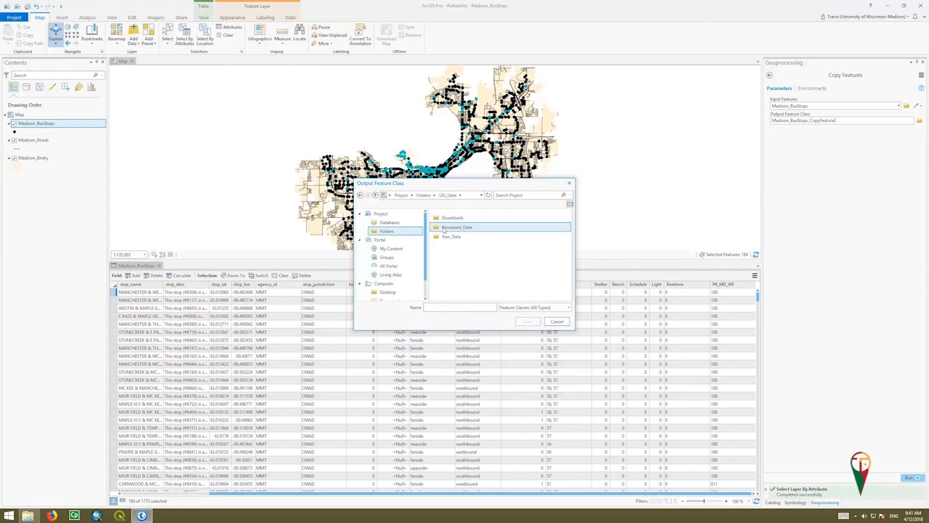
pyautogui.doubleClick(451, 228)
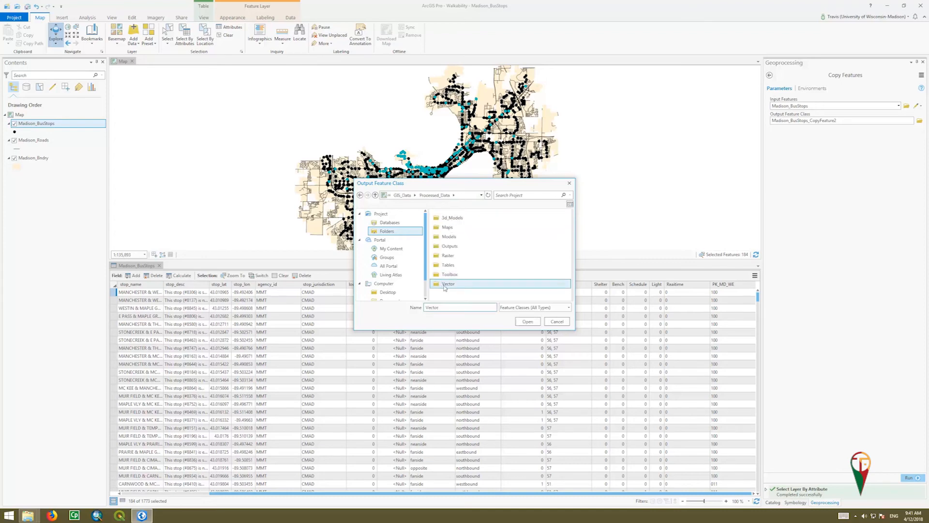
pyautogui.doubleClick(443, 287)
pyautogui.doubleClick(451, 219)
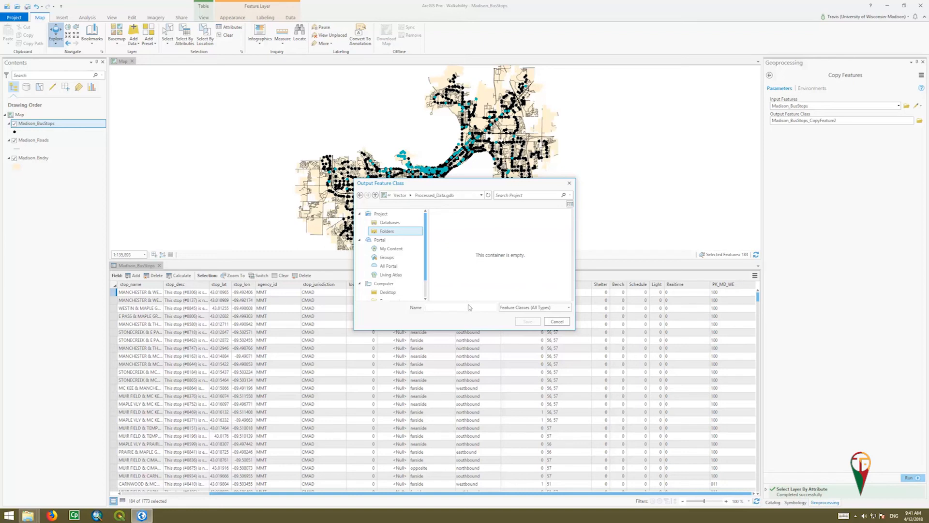
pyautogui.write('BusStop_Selection')
pyautogui.click(529, 322)
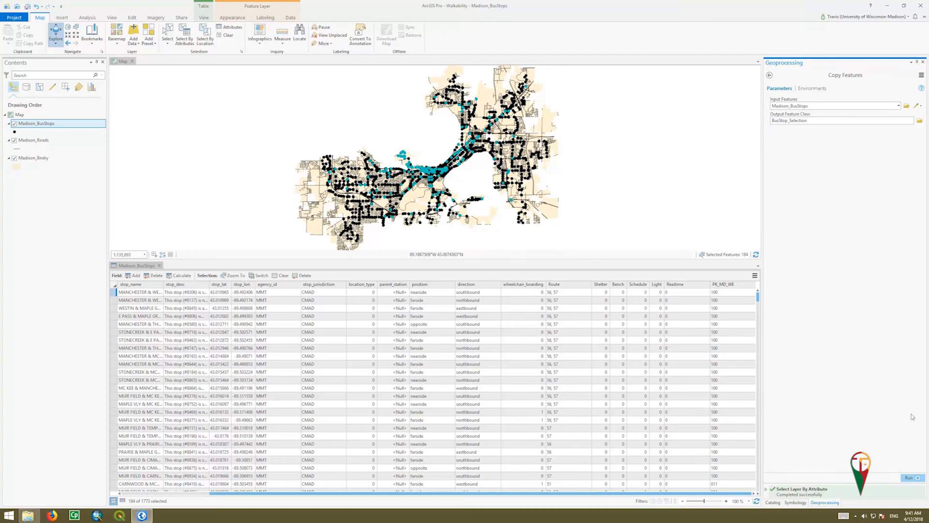
# Run the copy, clear the selection and hide Madison_BusStops so only the 184 copied stops show
pyautogui.click(913, 477)
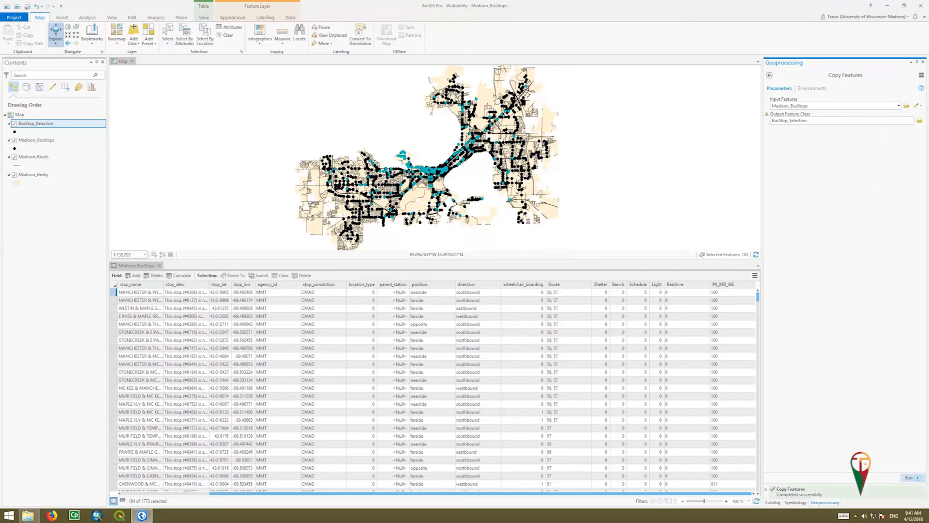
pyautogui.click(226, 35)
pyautogui.click(13, 139)
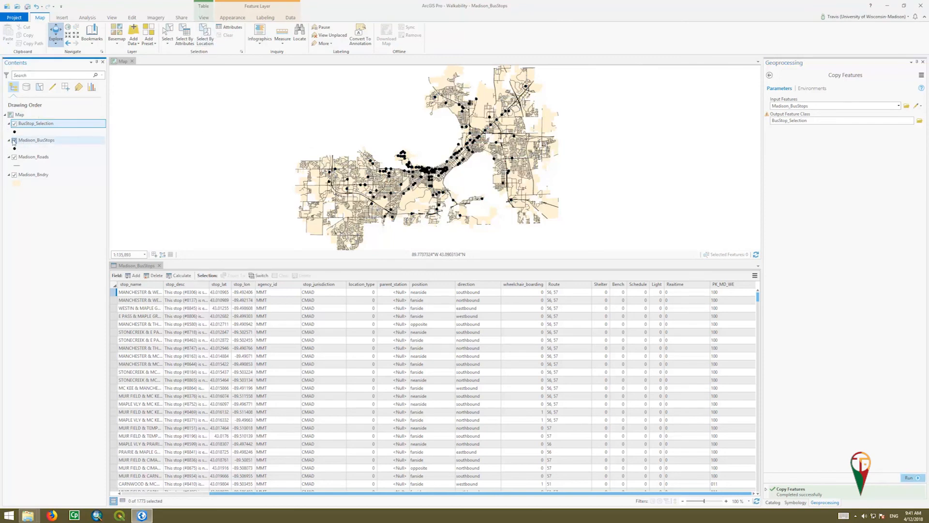